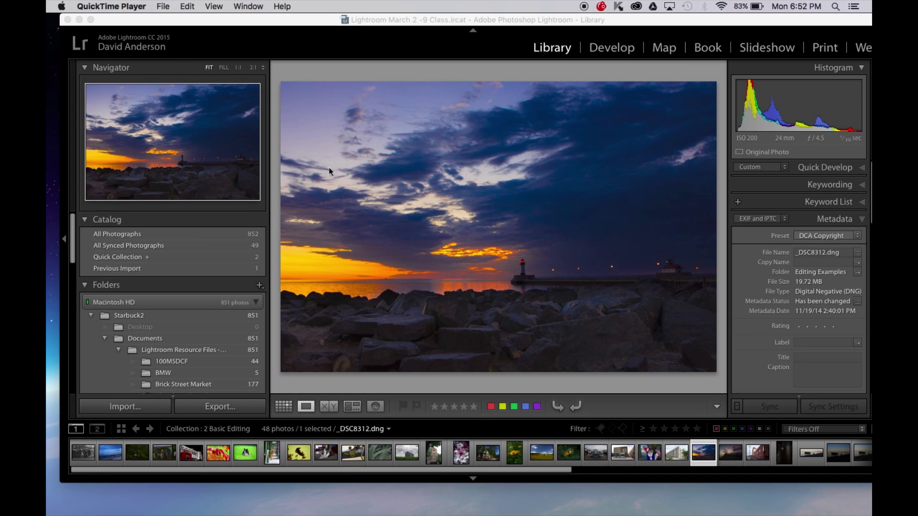
Activate Lightroom showing _DSC8312.dng from 2 Basic Editing in single-image view.
left_click(404, 226)
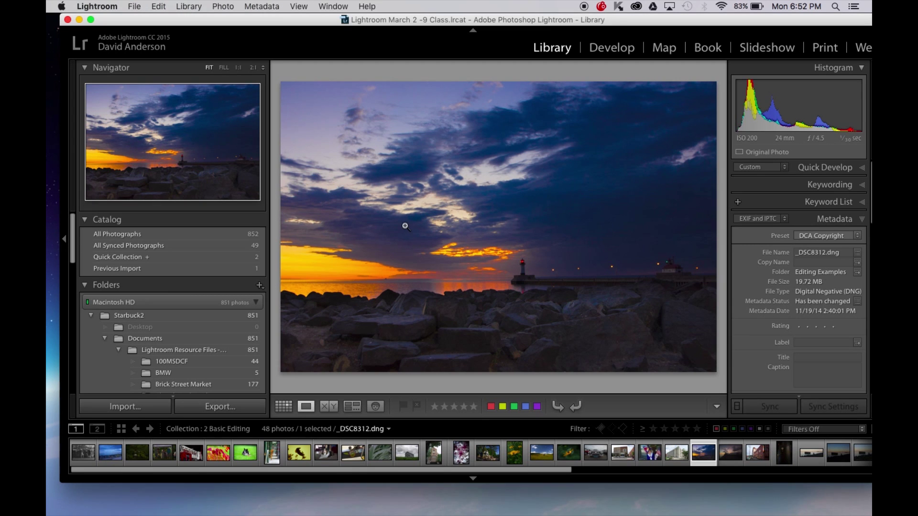
Open the Export One File dialog for _DSC8312.dng from the File menu.
right_click(405, 228)
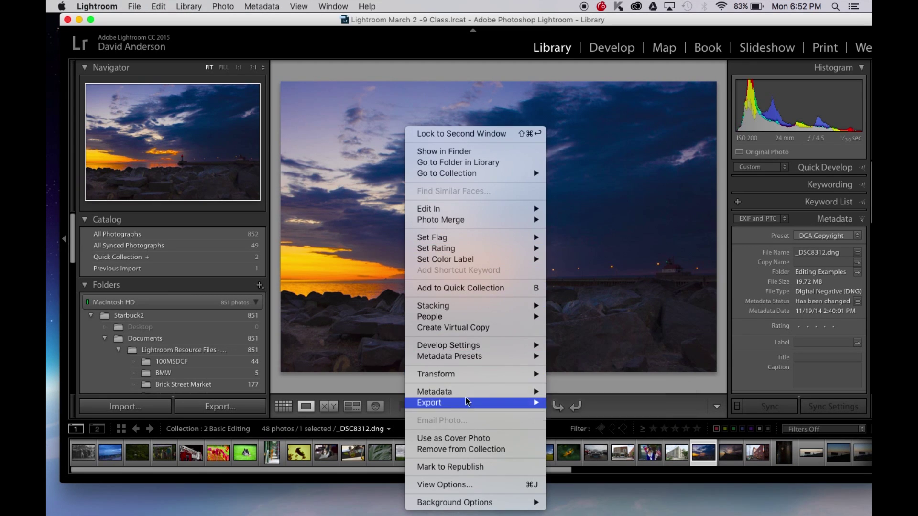
mouse_move(463, 407)
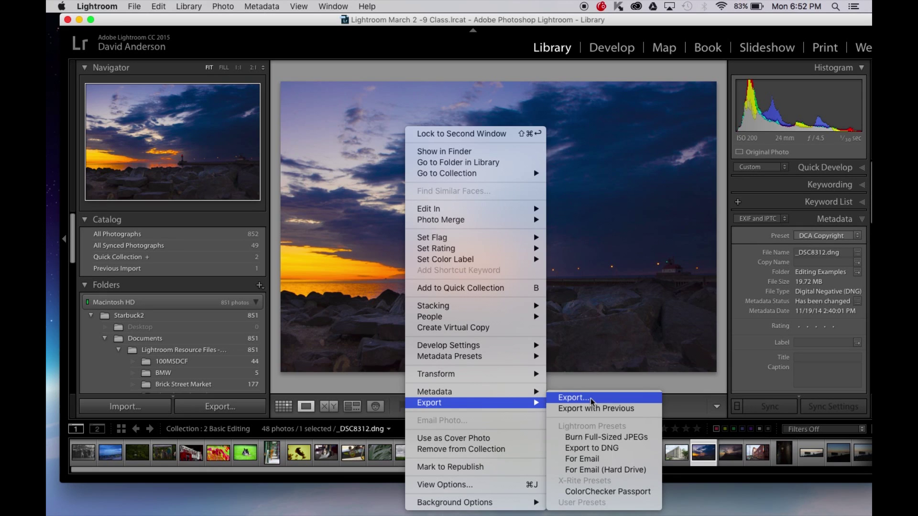
left_click(179, 22)
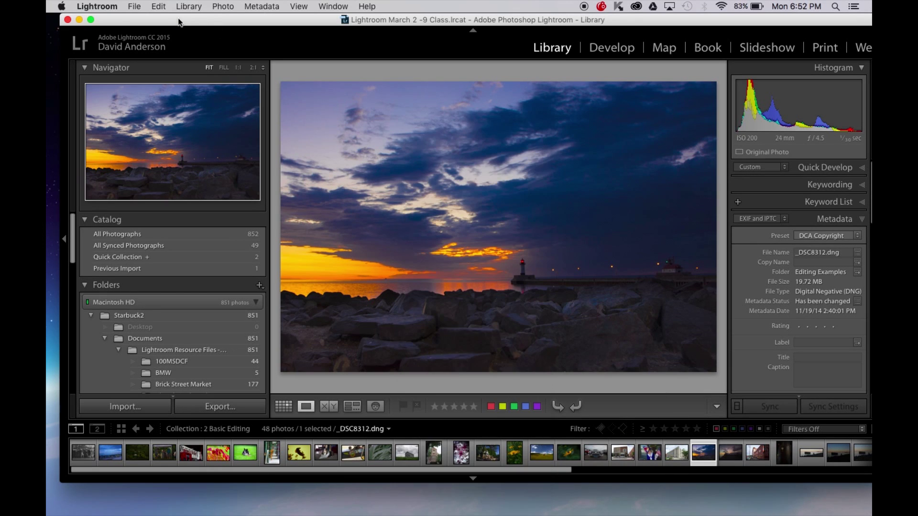
left_click(135, 6)
left_click(134, 7)
left_click(134, 7)
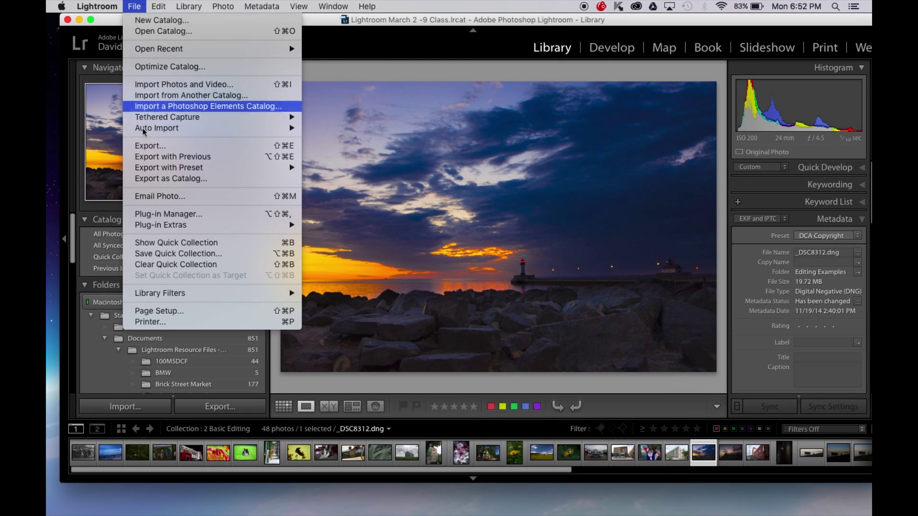
left_click(159, 147)
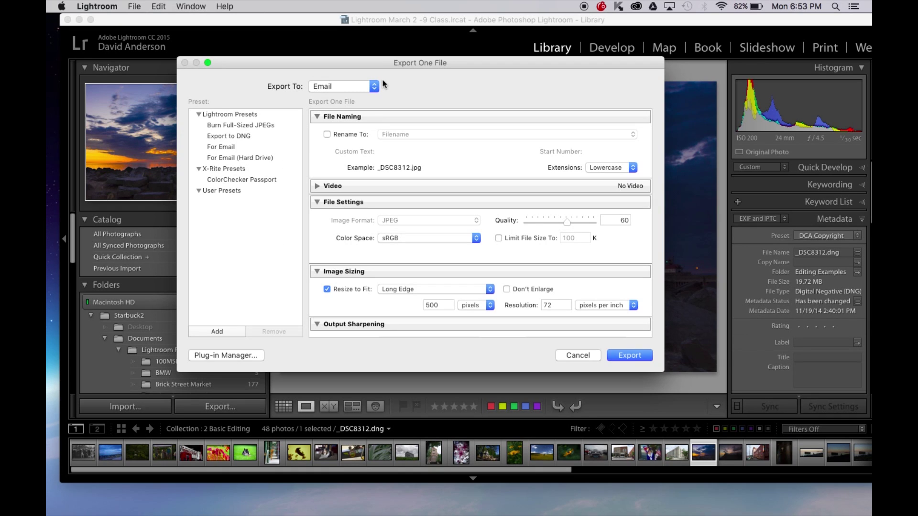
Export to Hard Drive, keep Desktop as the folder, and name the subfolder 'To Print'.
left_click(372, 87)
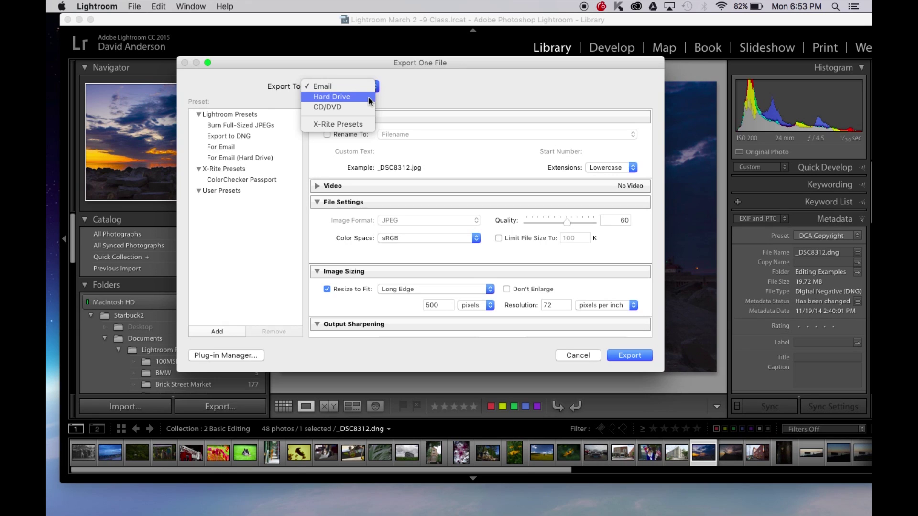
left_click(370, 98)
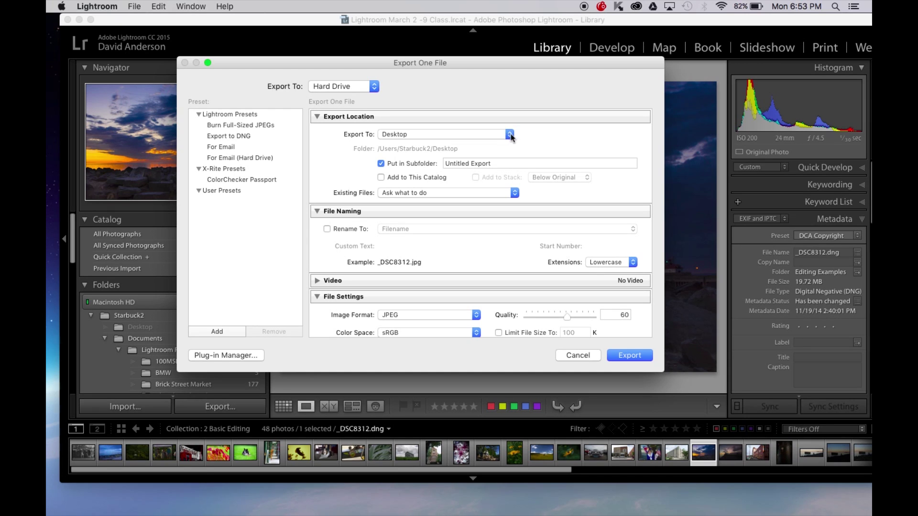
left_click(509, 136)
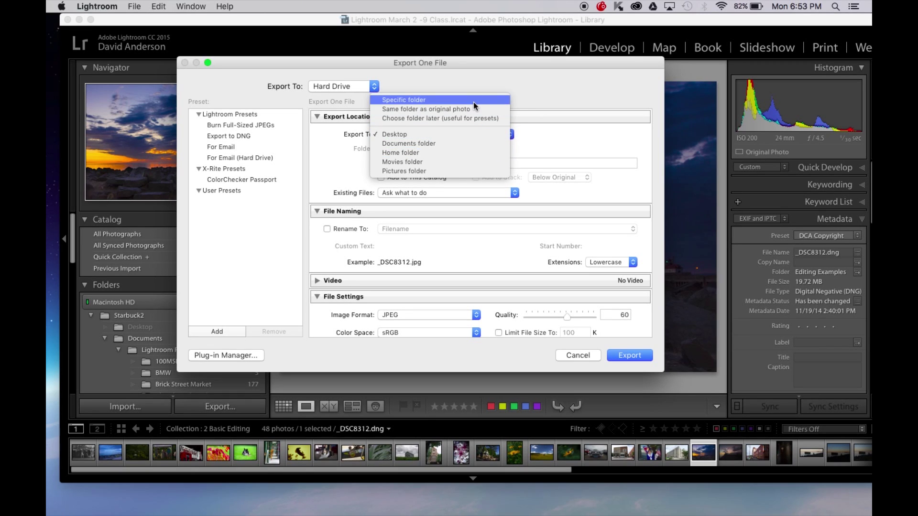
left_click(468, 137)
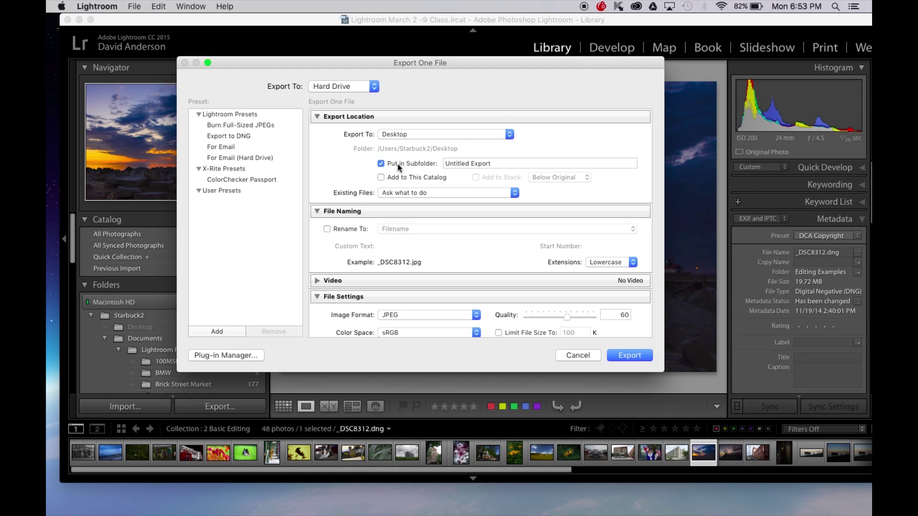
right_click(497, 166)
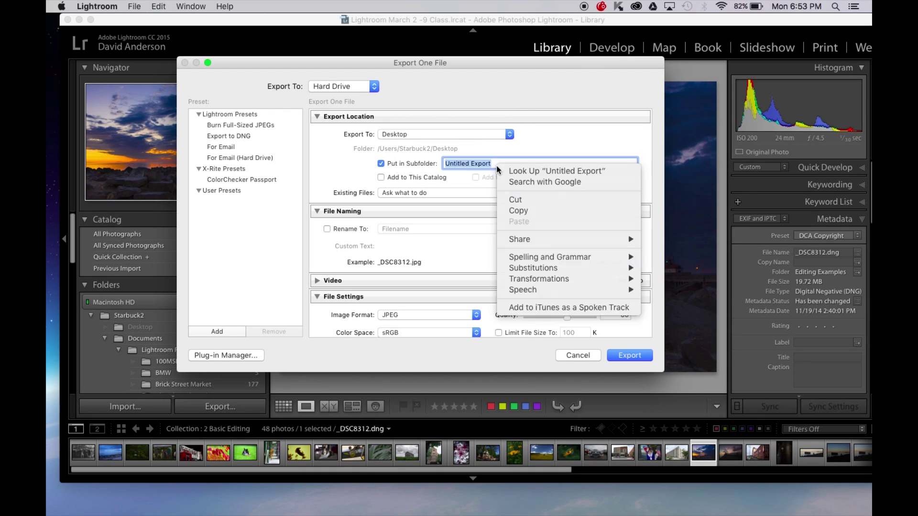
key("Escape")
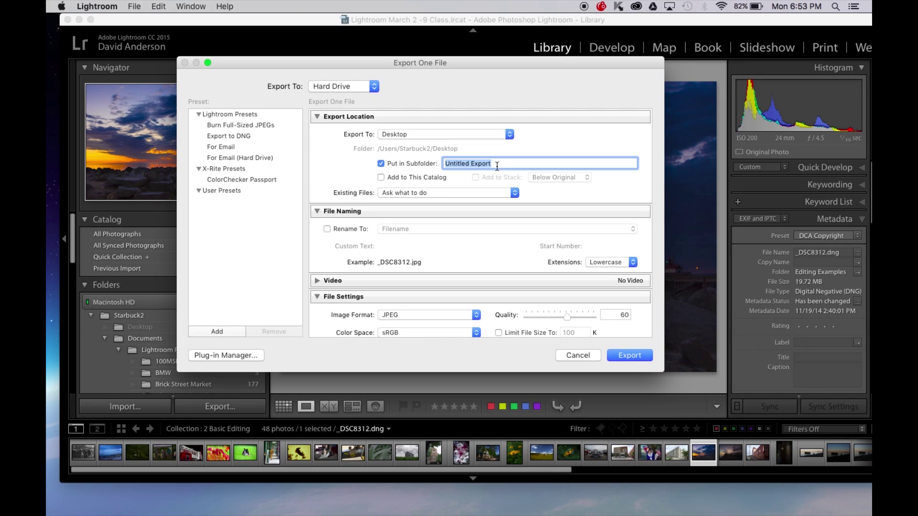
type("To Print")
Set JPEG quality to 100 and uncheck Resize to Fit under Image Sizing.
scroll(470, 209, "down", 3)
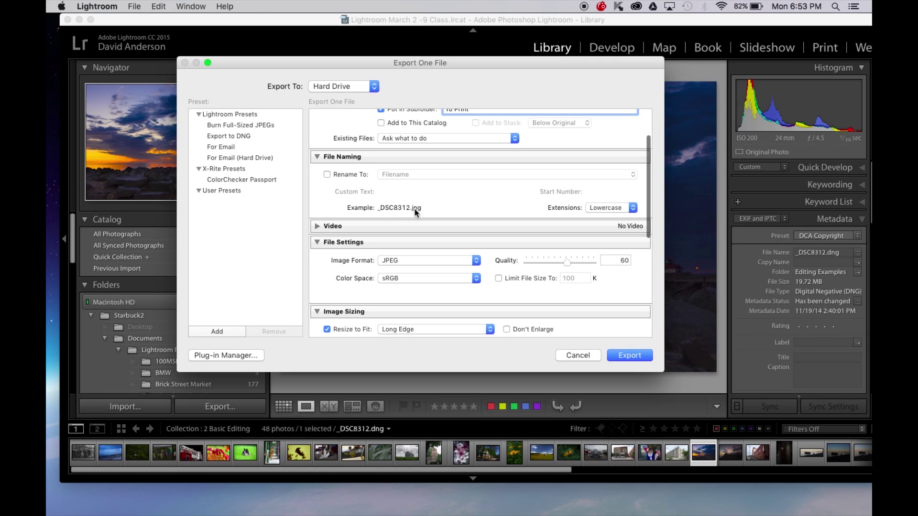
scroll(401, 206, "down", 4)
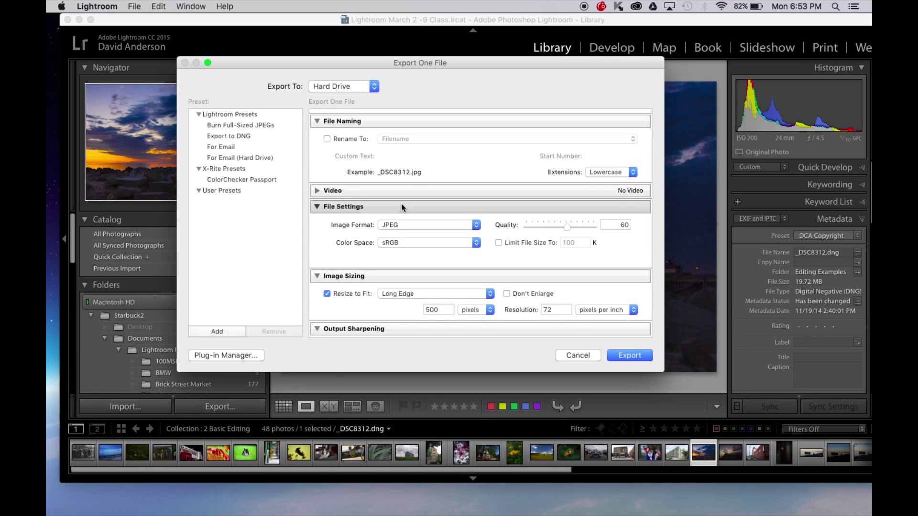
scroll(401, 202, "down", 3)
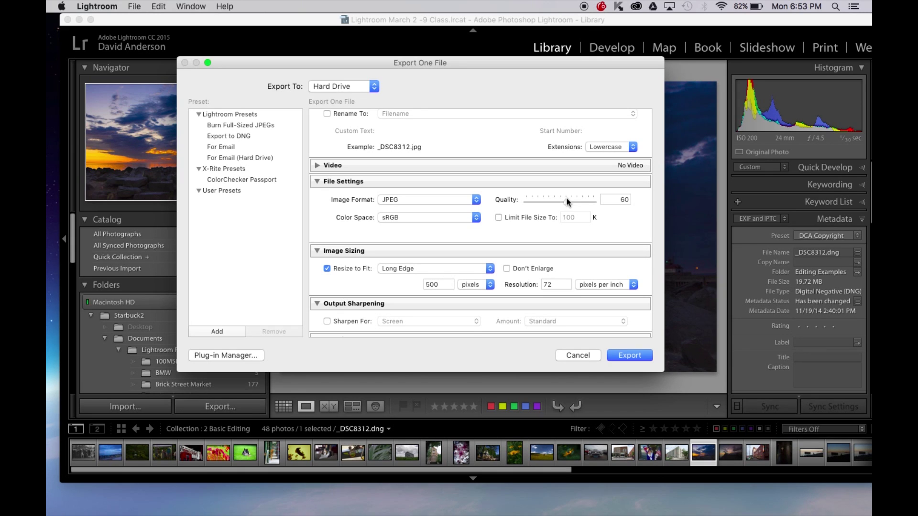
left_click_drag(568, 201, 595, 200)
scroll(579, 222, "down", 3)
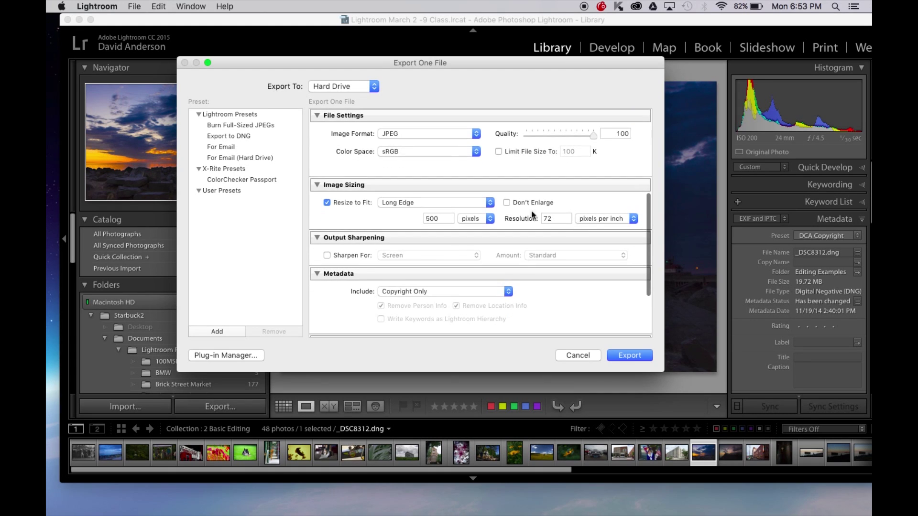
left_click(327, 203)
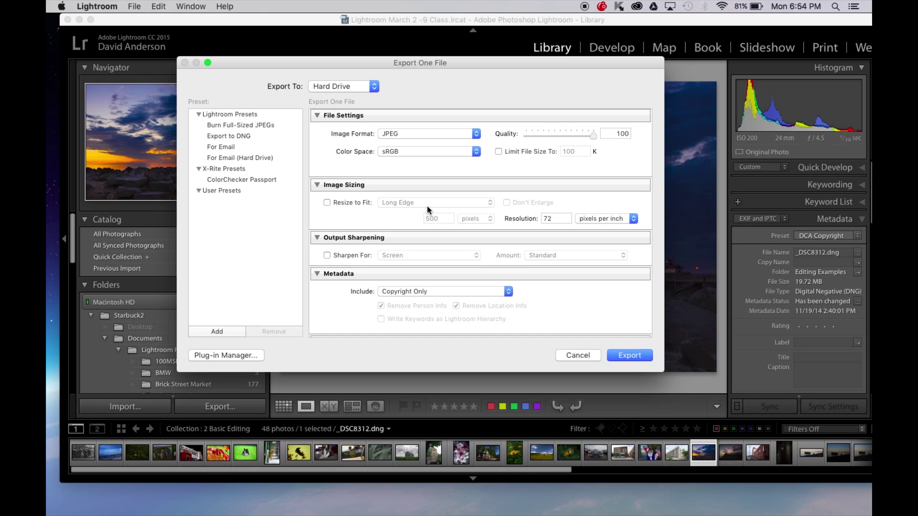
Change resolution from 72 to 240 pixels per inch and include Copyright Only metadata.
double_click(558, 221)
type("2")
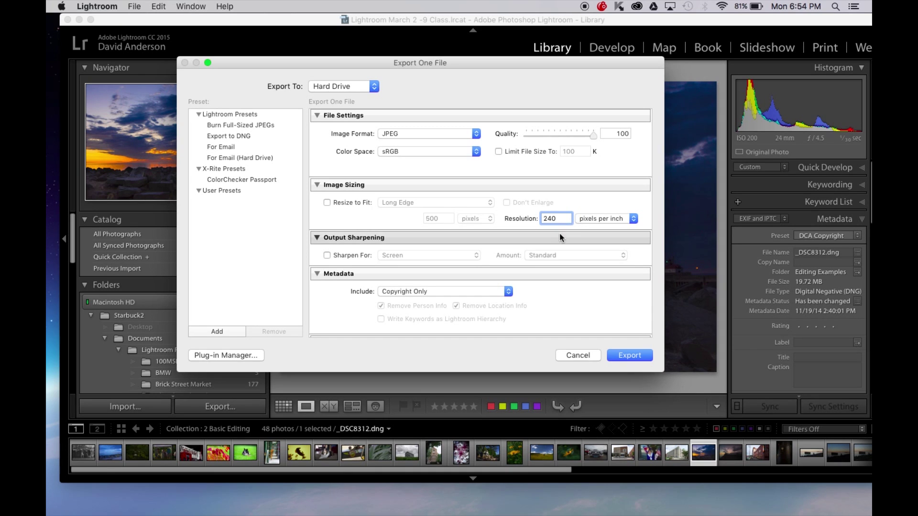
scroll(550, 240, "down", 3)
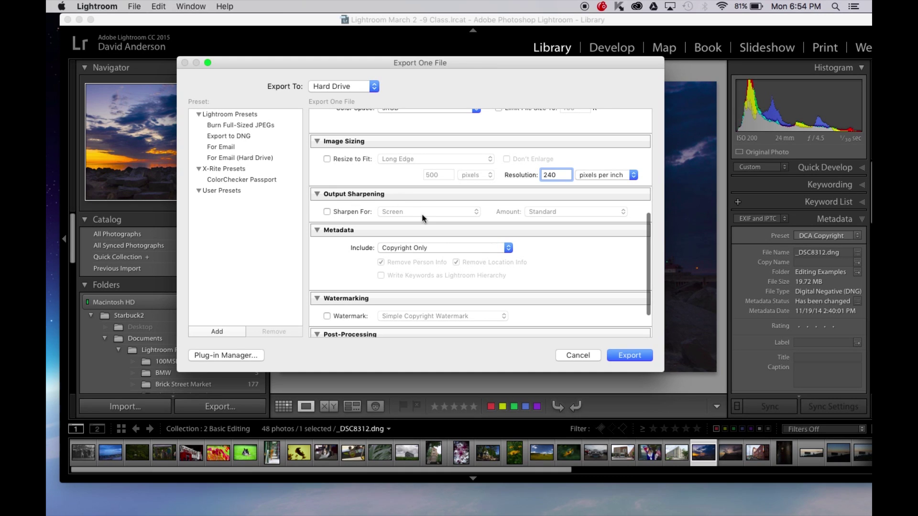
scroll(432, 261, "down", 3)
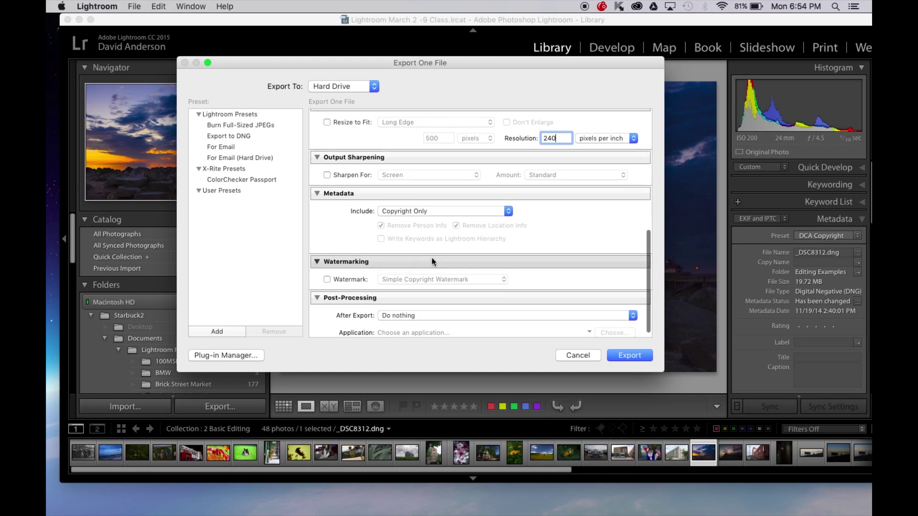
left_click(509, 210)
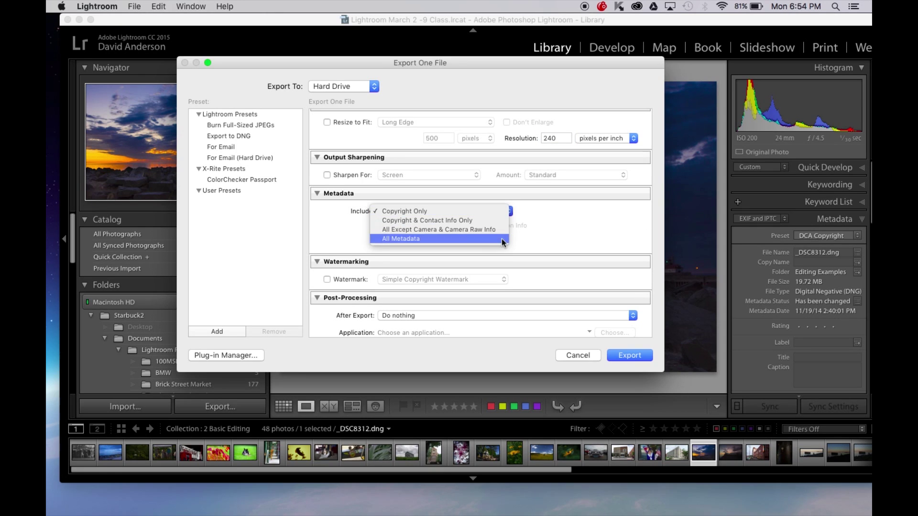
left_click(501, 213)
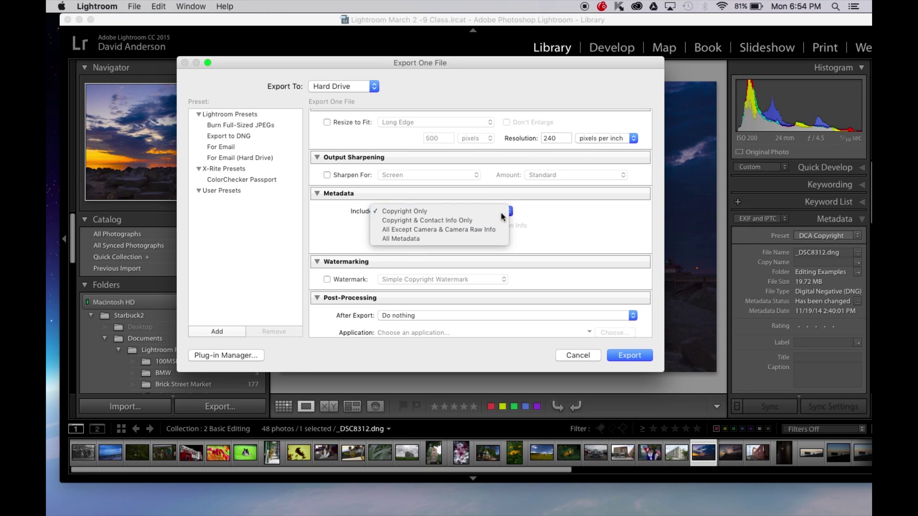
scroll(541, 225, "down", 1)
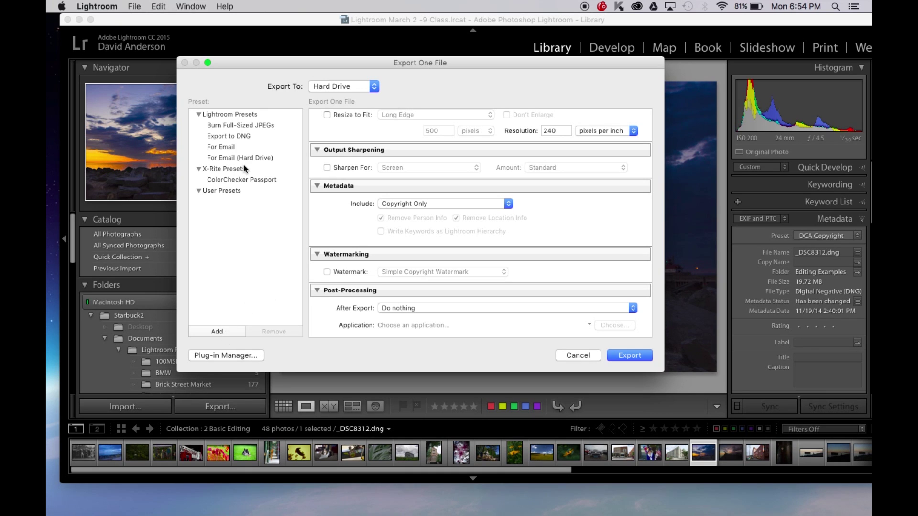
Save a user preset named 'To Print', then cancel the dialog without exporting.
left_click(214, 333)
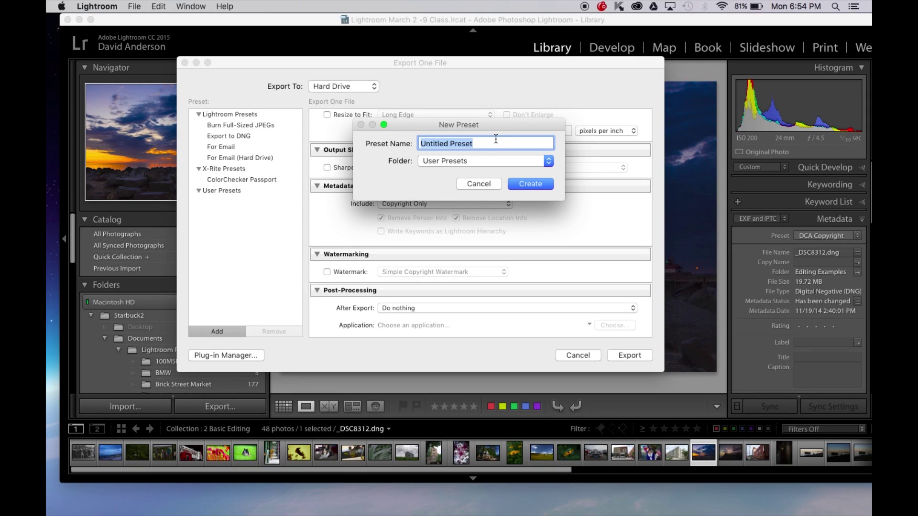
type("To P")
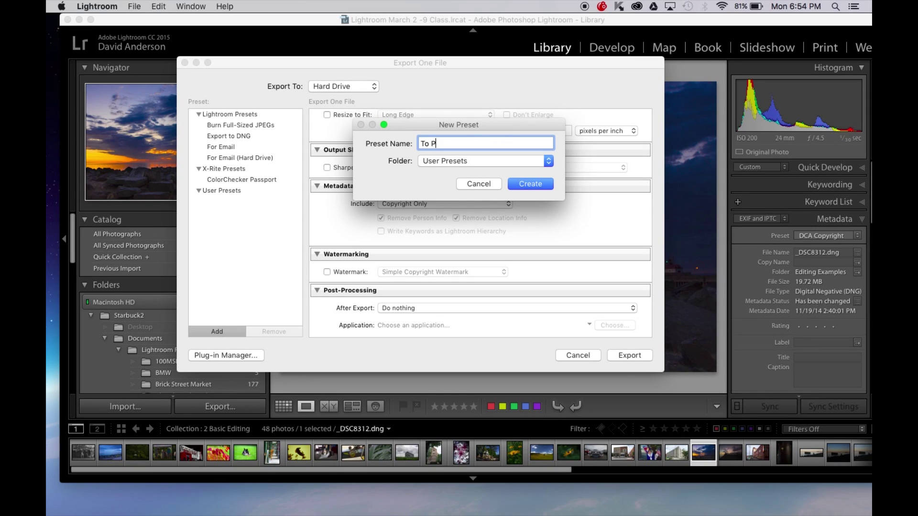
type("rint")
left_click(535, 184)
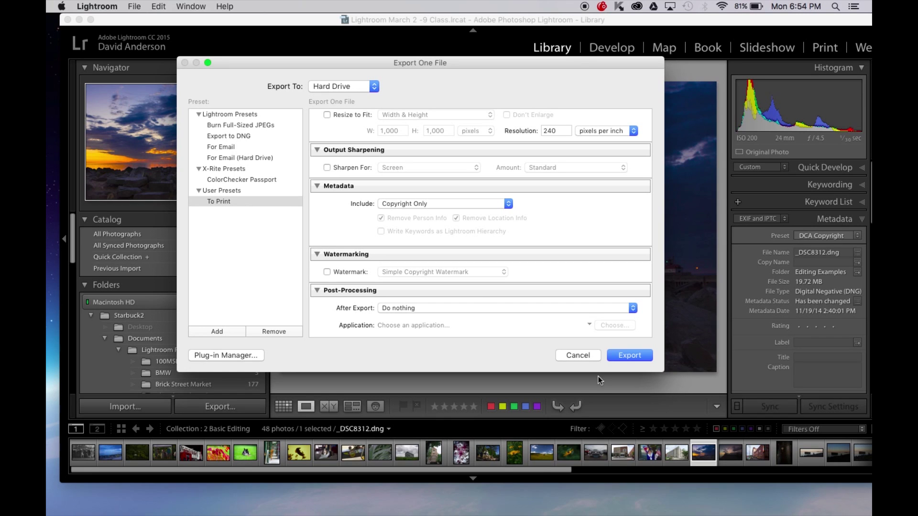
left_click(587, 356)
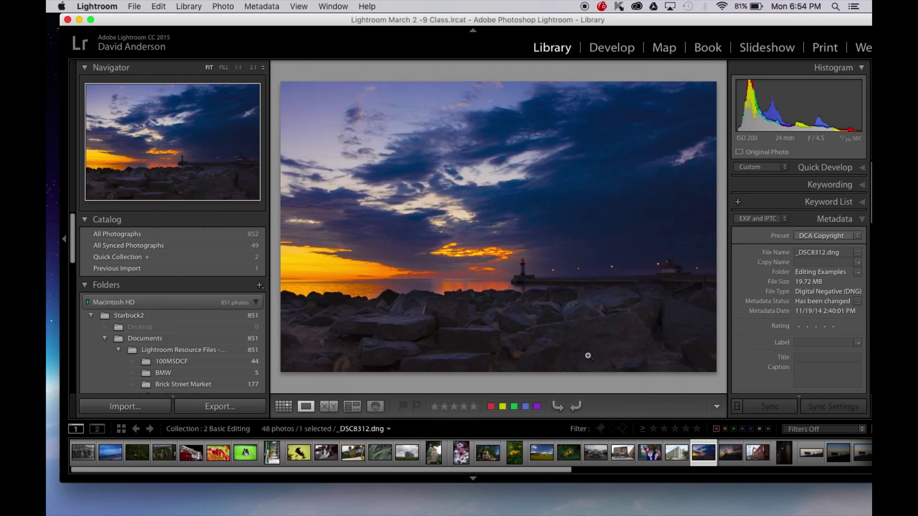
Export _DSC8312.dng from its context menu using the To Print user preset.
right_click(500, 250)
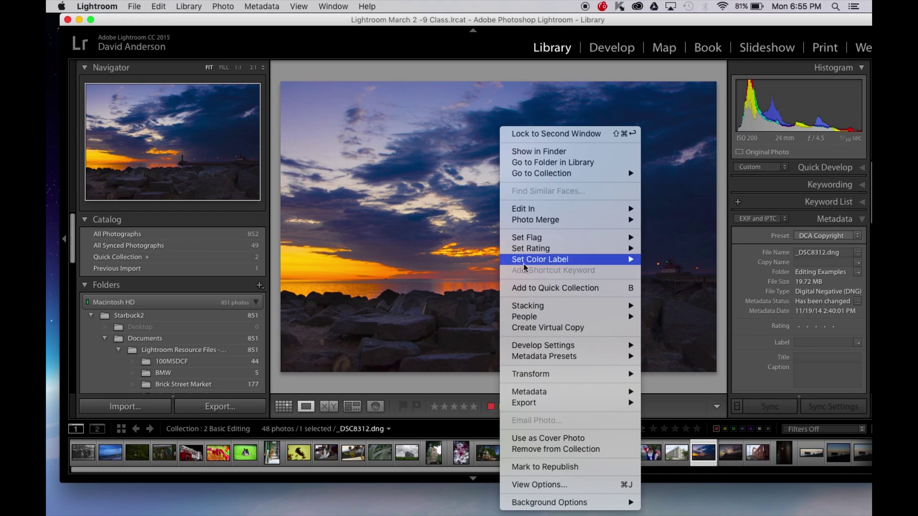
mouse_move(579, 403)
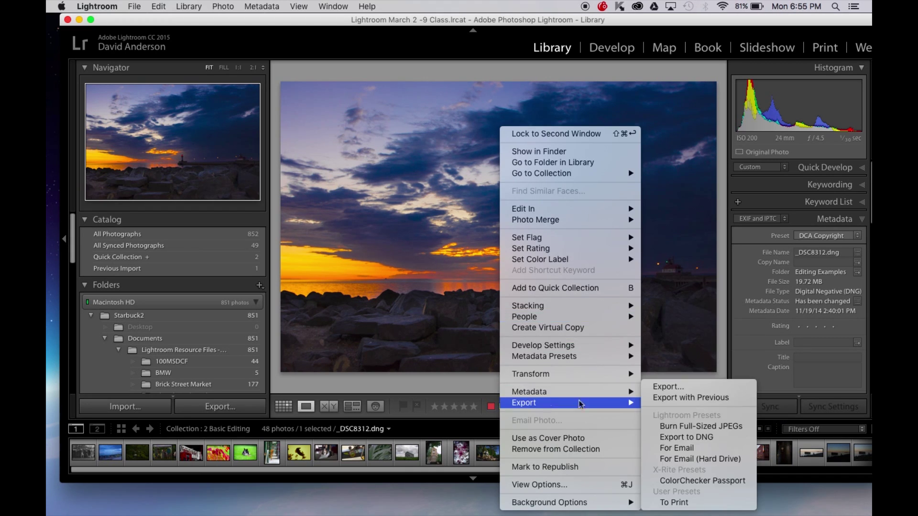
left_click(692, 505)
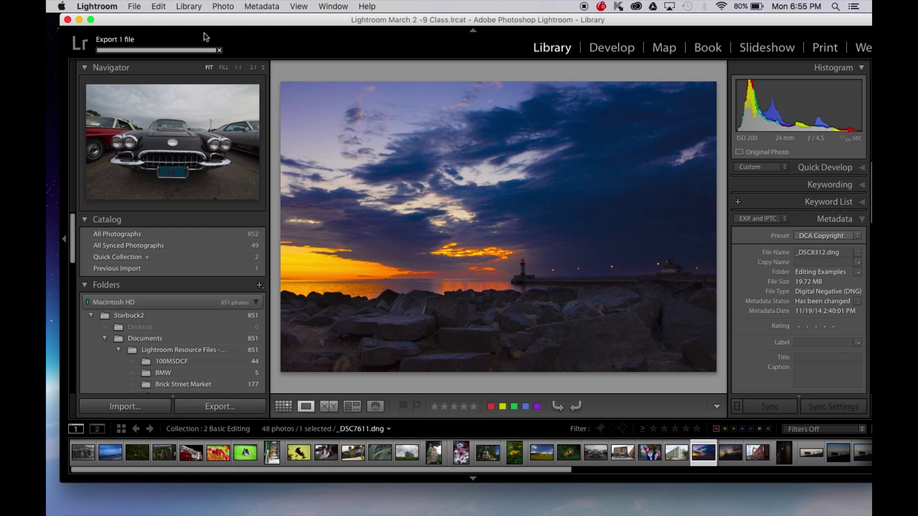
Minimize Lightroom and open _DSC8312.jpg from the desktop To Print folder.
left_click(79, 20)
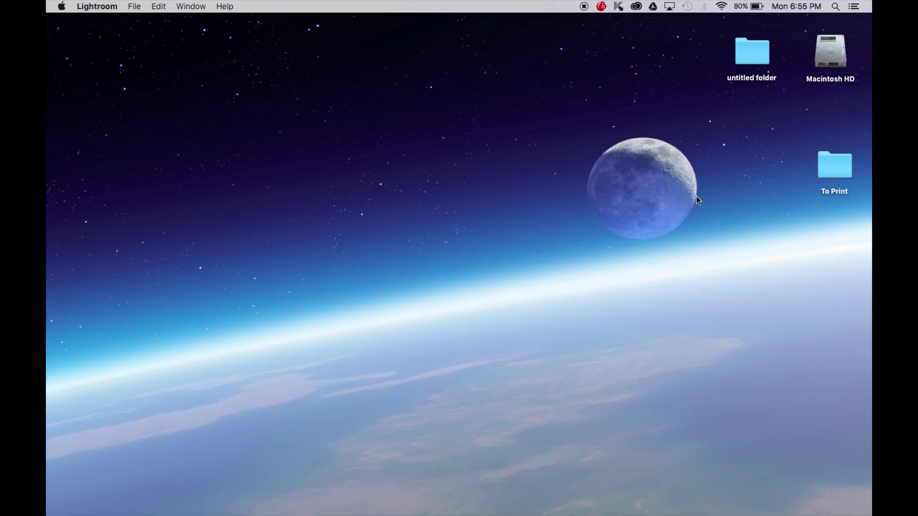
left_click(839, 171)
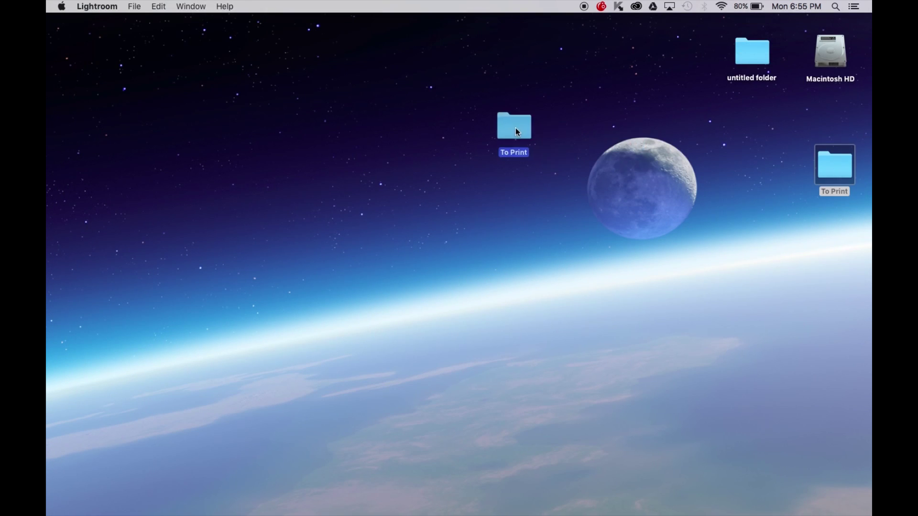
left_click_drag(516, 128, 463, 170)
double_click(466, 167)
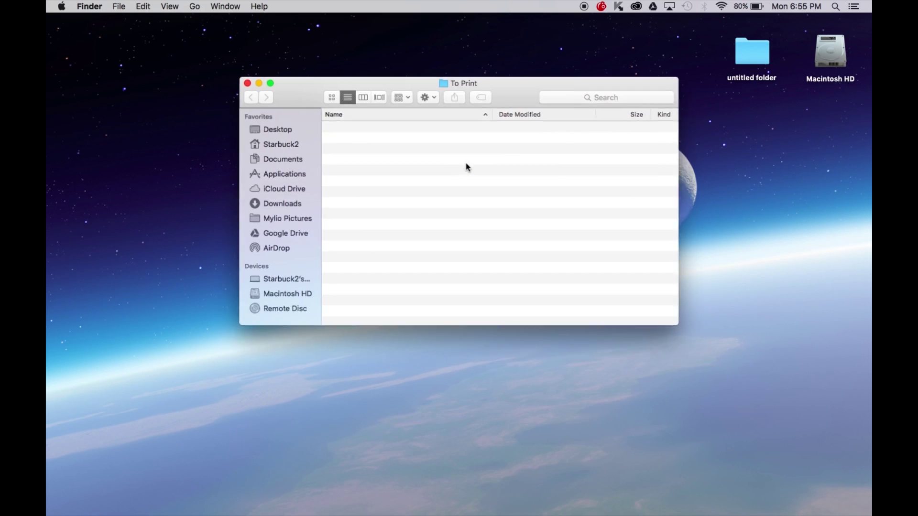
double_click(379, 130)
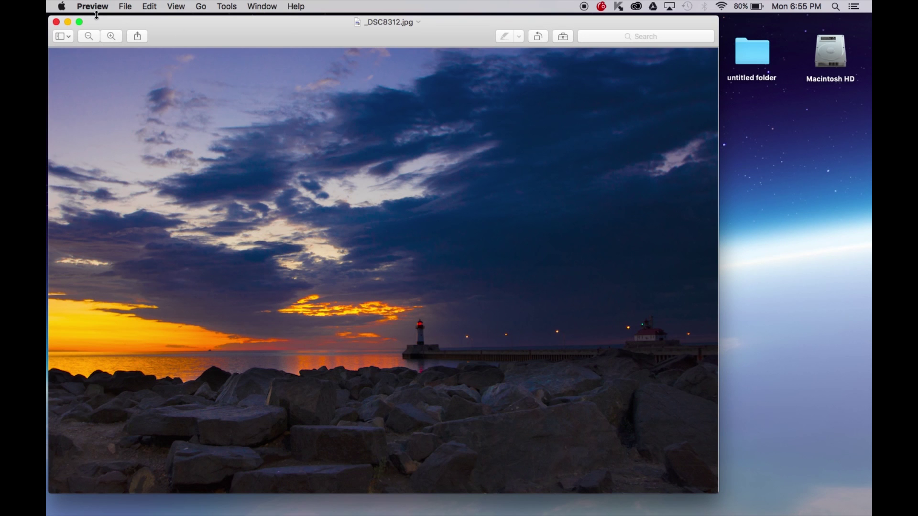
Close the Preview window and restore Lightroom from the Dock.
left_click(56, 22)
mouse_move(657, 505)
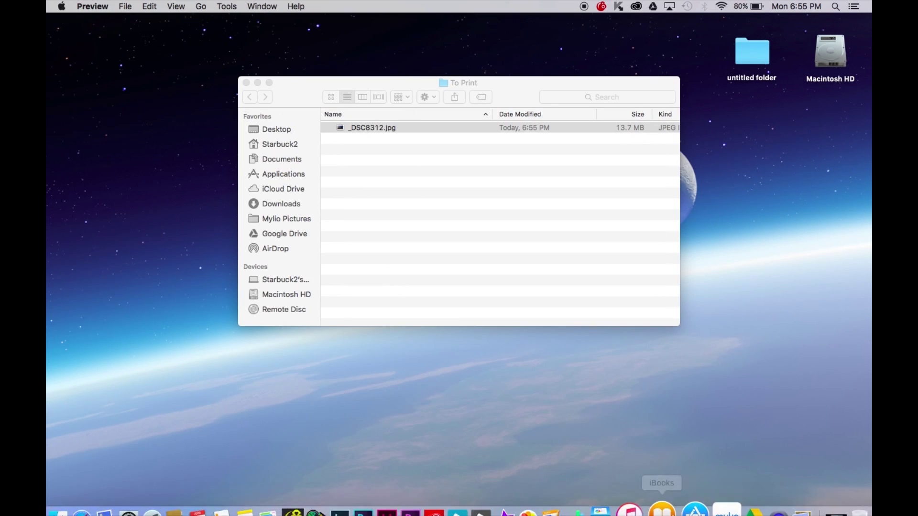
left_click(817, 501)
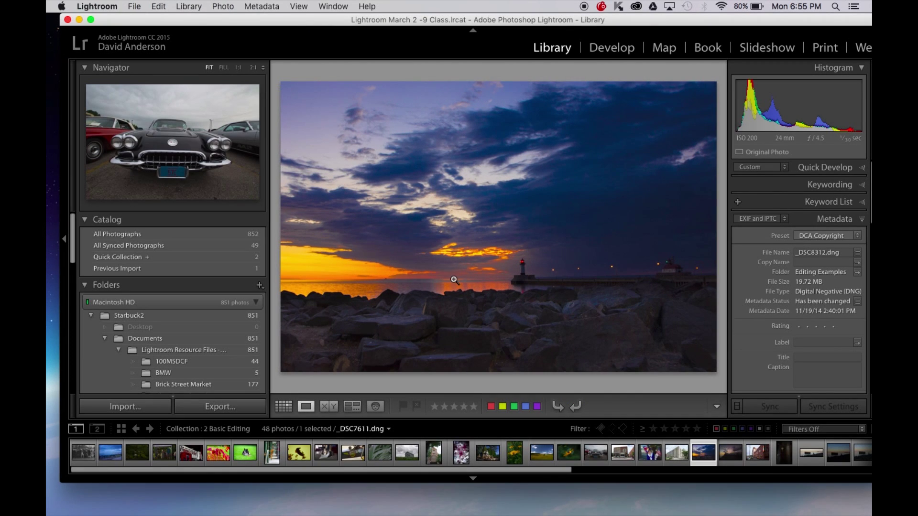
Reopen the Export dialog with the To Print preset and review its settings.
right_click(454, 280)
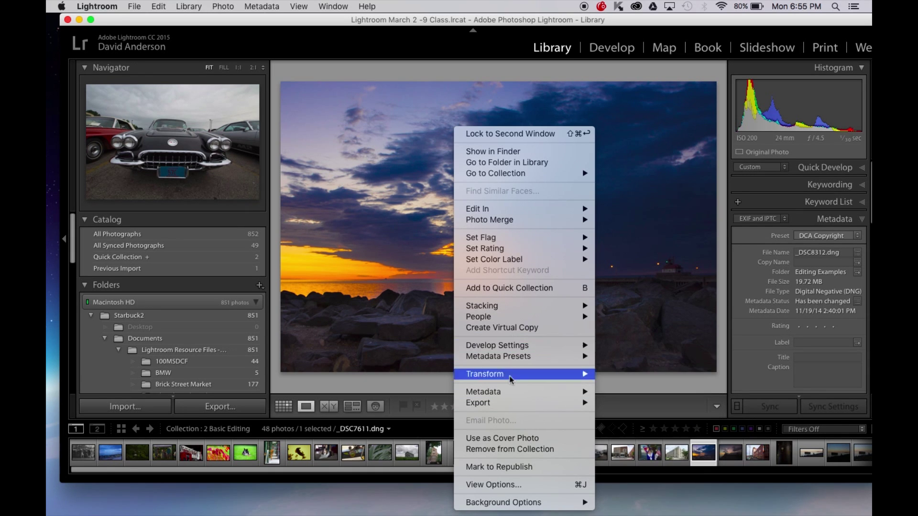
mouse_move(516, 402)
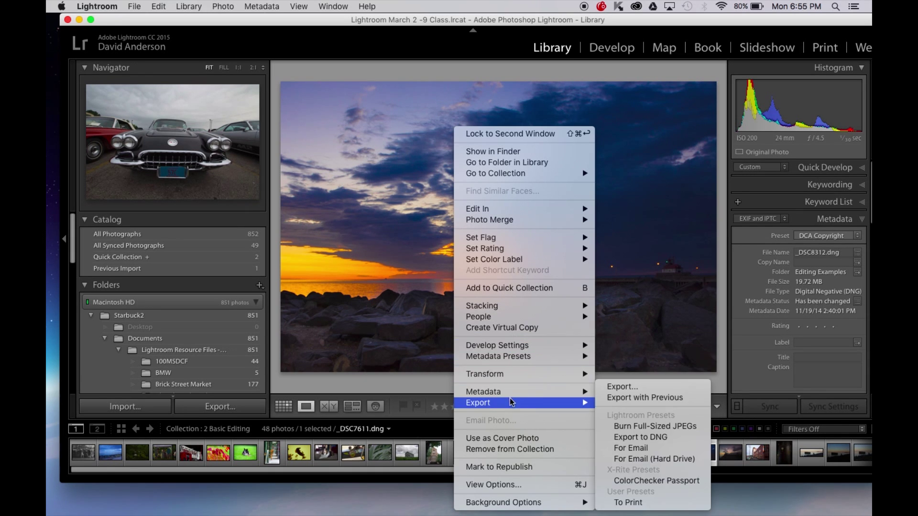
left_click(623, 387)
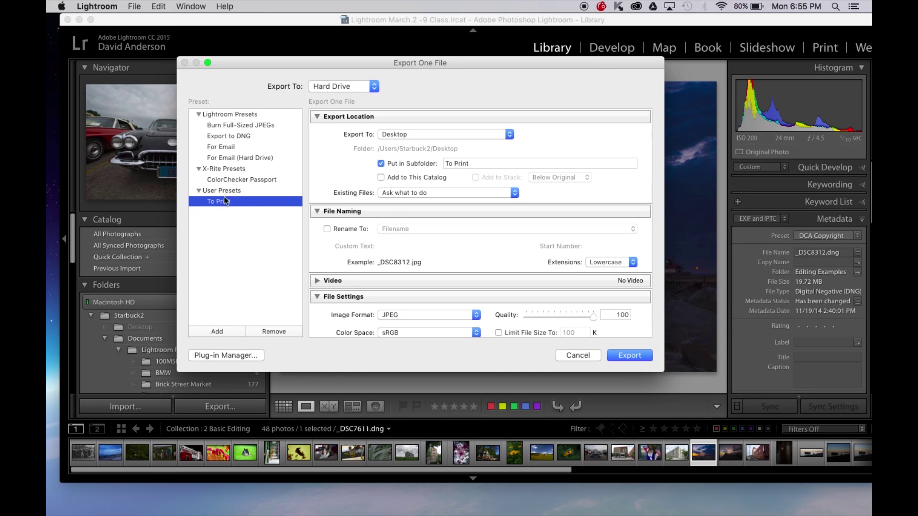
scroll(475, 245, "down", 3)
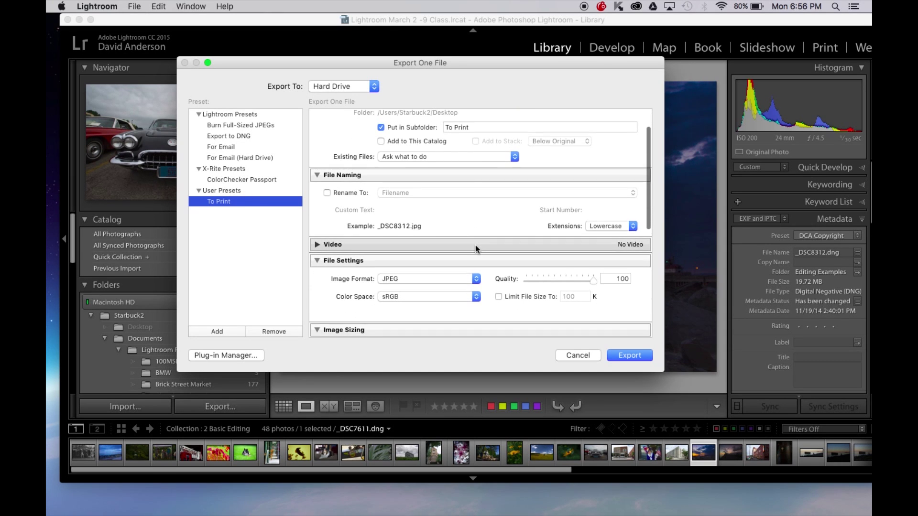
scroll(475, 244, "down", 3)
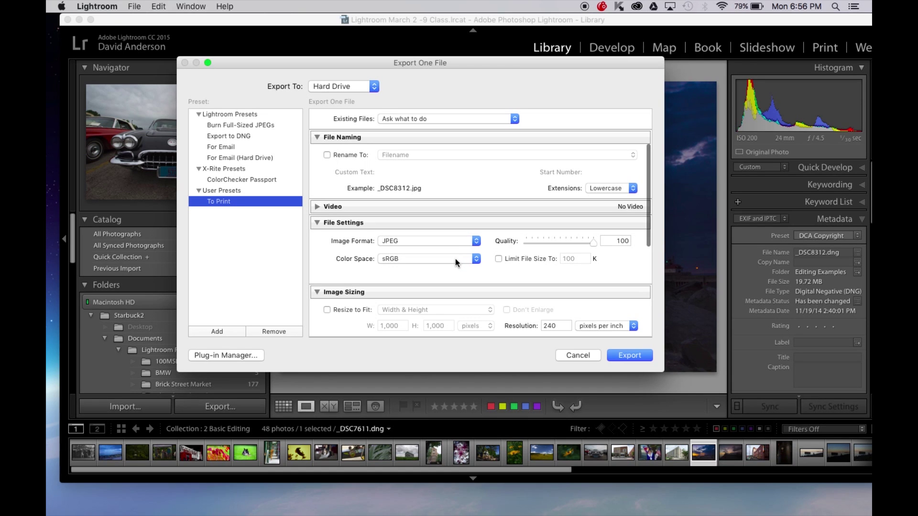
scroll(455, 259, "down", 7)
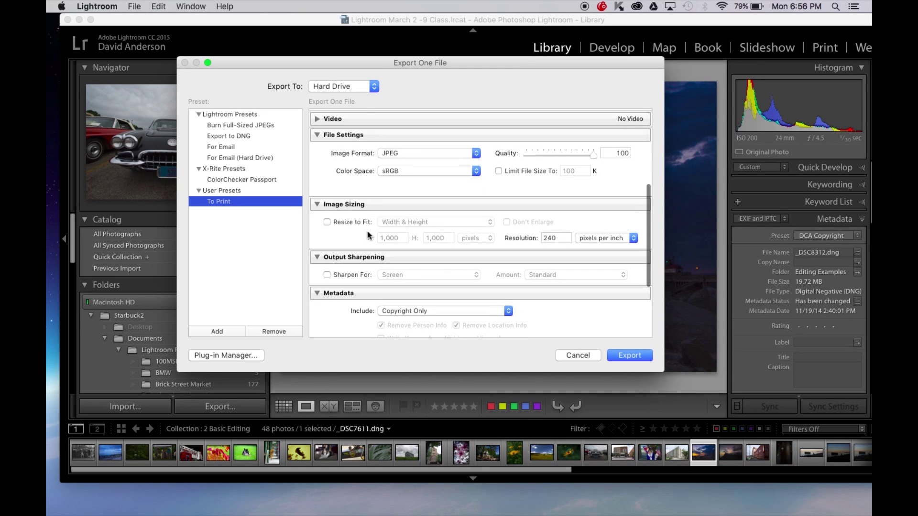